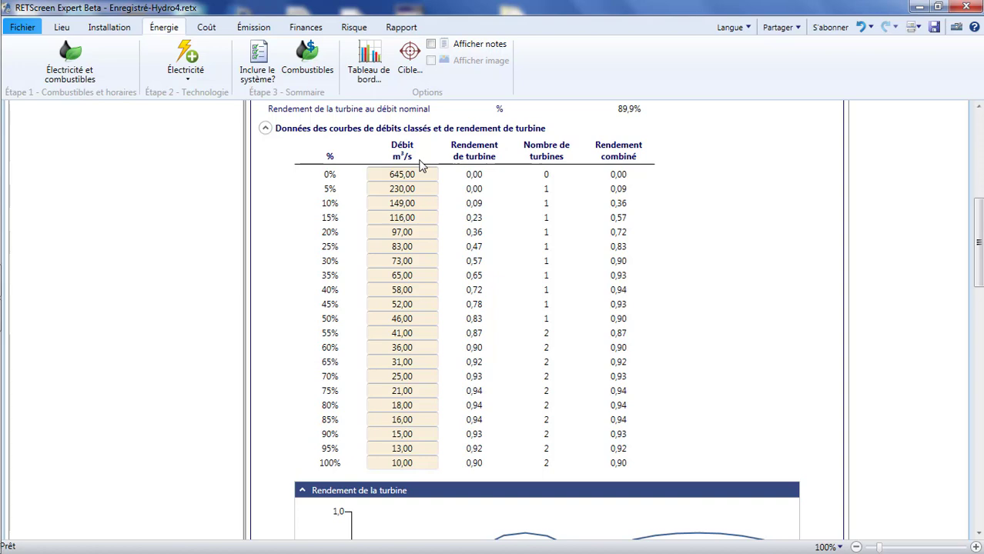
Change the hydrological analysis method of the Petit hydro 44 MW turbine to Écoulement spécifique.
{"action": "scroll", "coordinate": [420, 165], "scroll_direction": "up", "scroll_amount": 10}
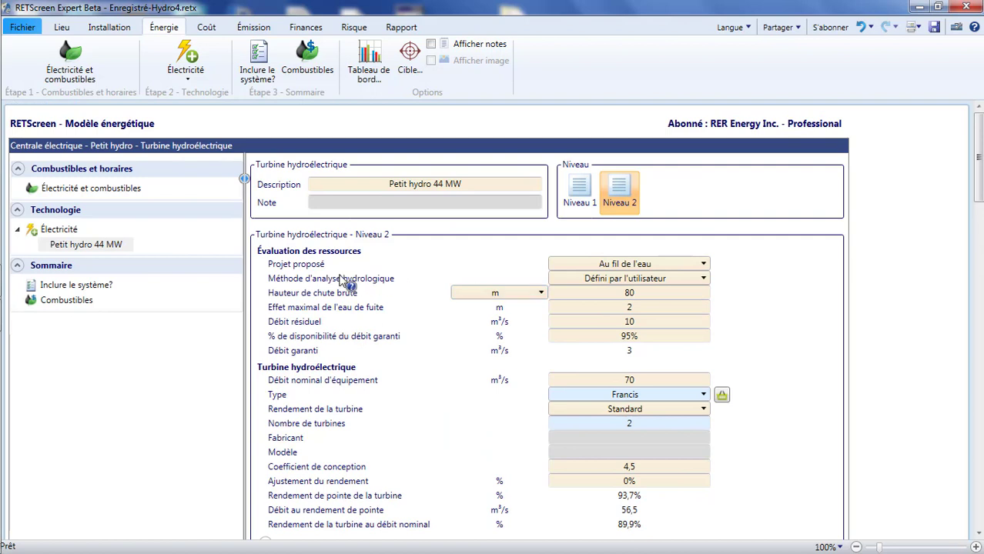
{"action": "left_click", "coordinate": [649, 281]}
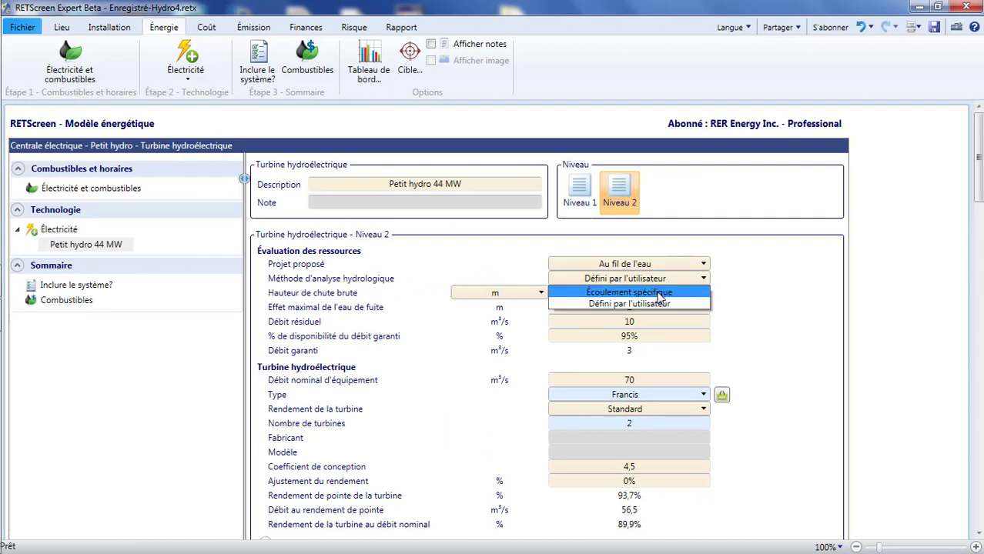
{"action": "left_click", "coordinate": [660, 293]}
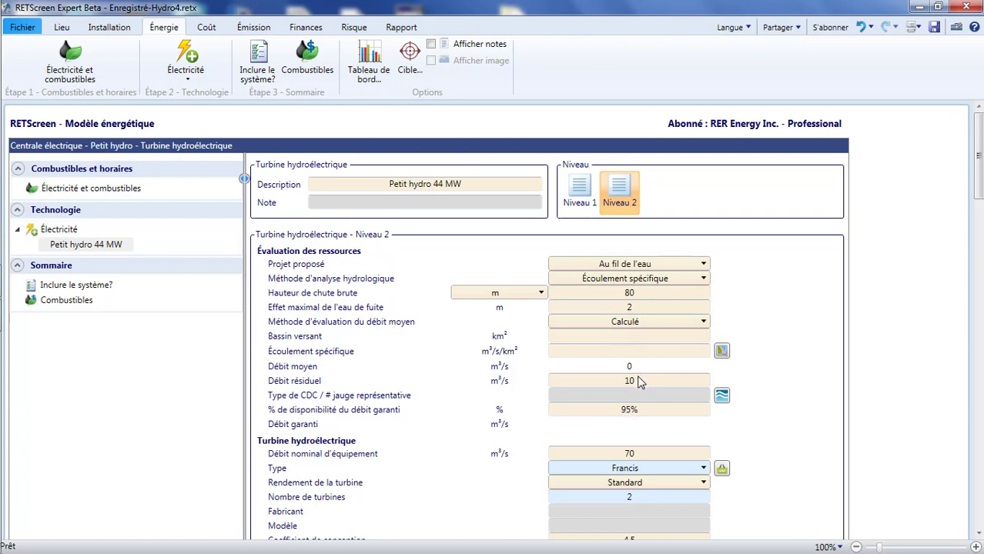
Try the Défini par l'utilisateur mean-flow method with ??? as a placeholder in Débit moyen, and restore the Calculé method.
{"action": "left_click", "coordinate": [652, 324]}
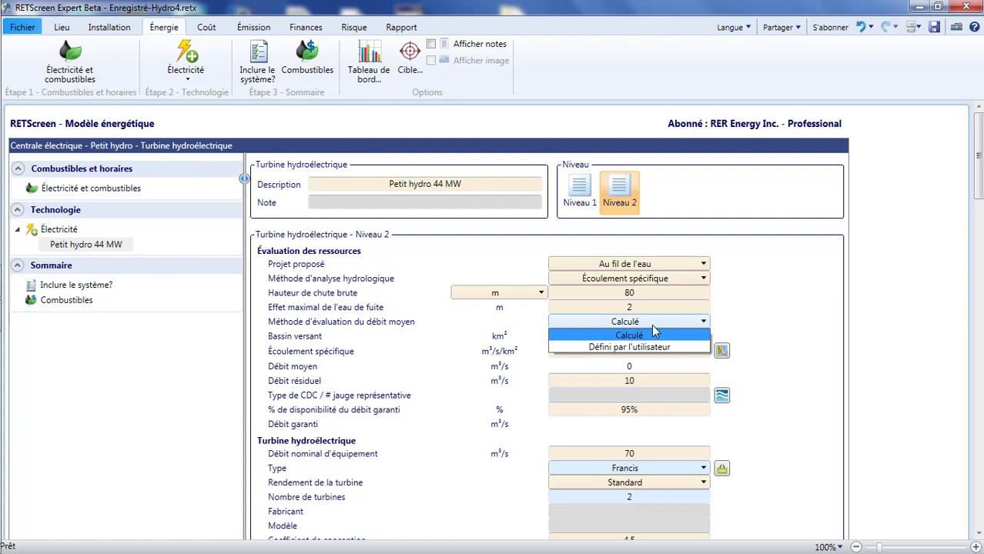
{"action": "left_click", "coordinate": [654, 348]}
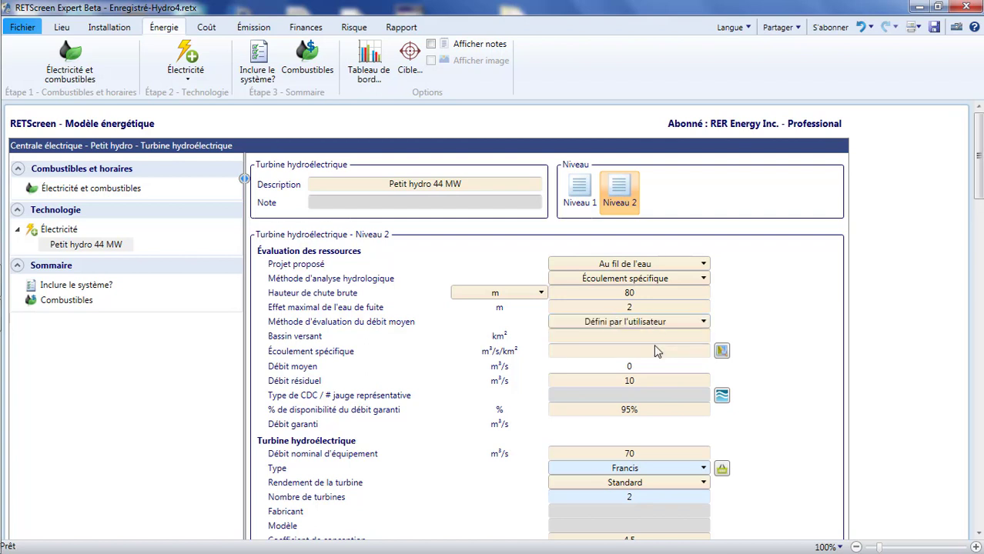
{"action": "left_click", "coordinate": [637, 336]}
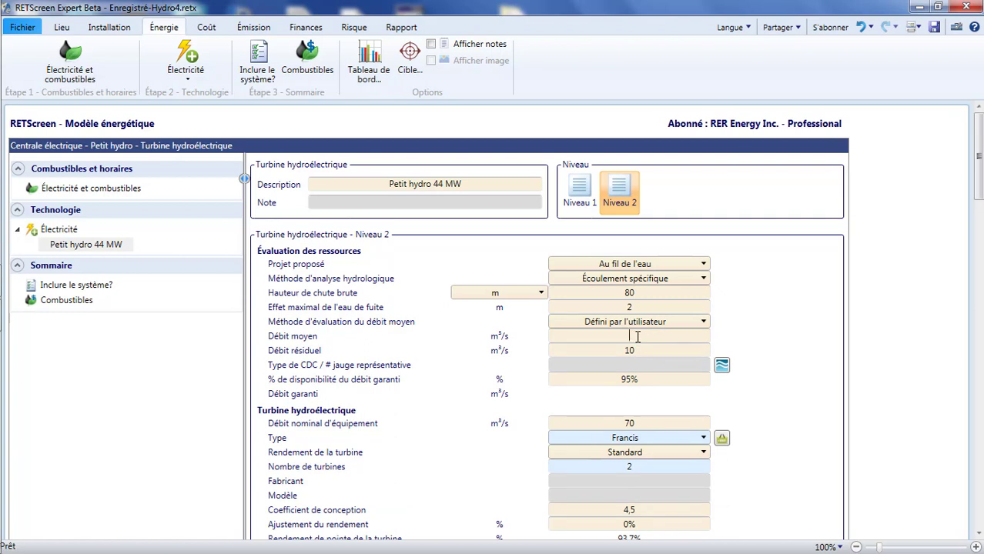
{"action": "type", "text": "???"}
{"action": "key", "text": "BackSpace"}
{"action": "key", "text": "BackSpace"}
{"action": "key", "text": "BackSpace"}
{"action": "left_click", "coordinate": [642, 325]}
{"action": "left_click", "coordinate": [636, 334]}
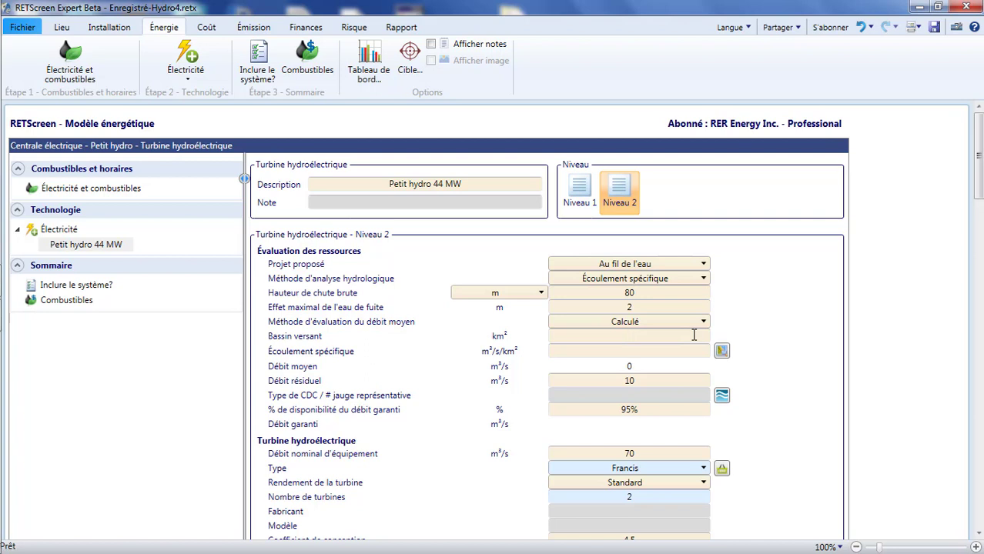
Set Bassin versant to 3400 km² and, after consulting the Canadian specific flow map, set Écoulement spécifique to 0,02 m³/s/km².
{"action": "type", "text": "3400"}
{"action": "left_click", "coordinate": [721, 355]}
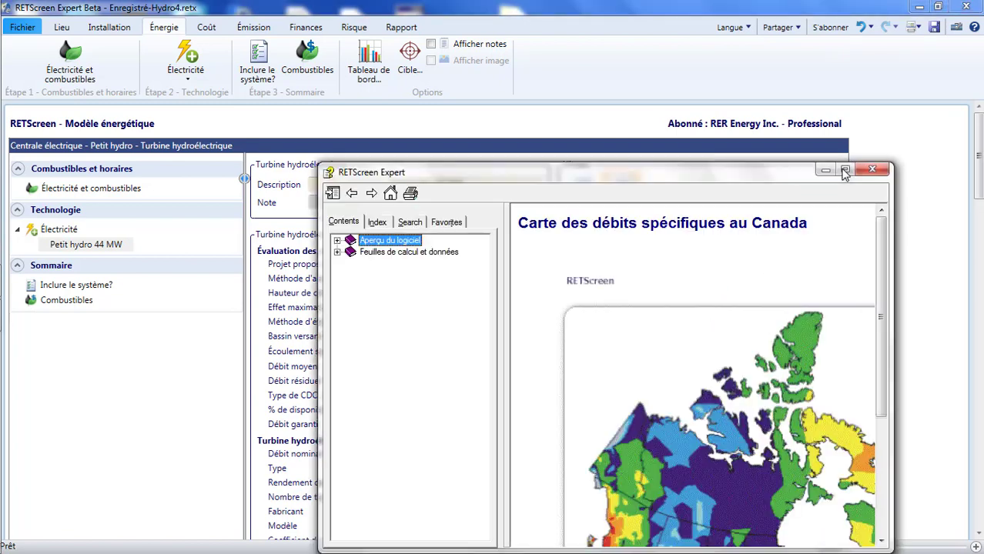
{"action": "left_click", "coordinate": [842, 177]}
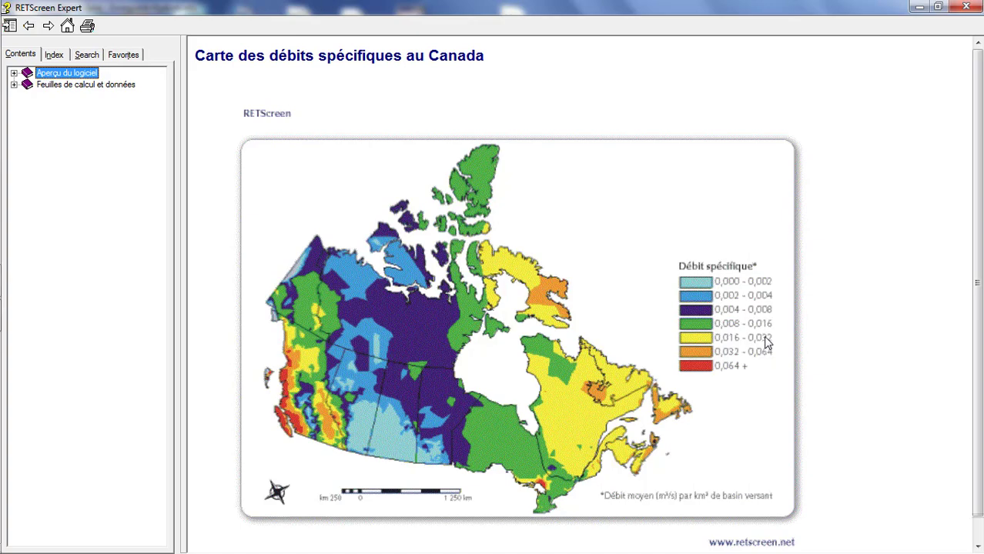
{"action": "left_click", "coordinate": [965, 7]}
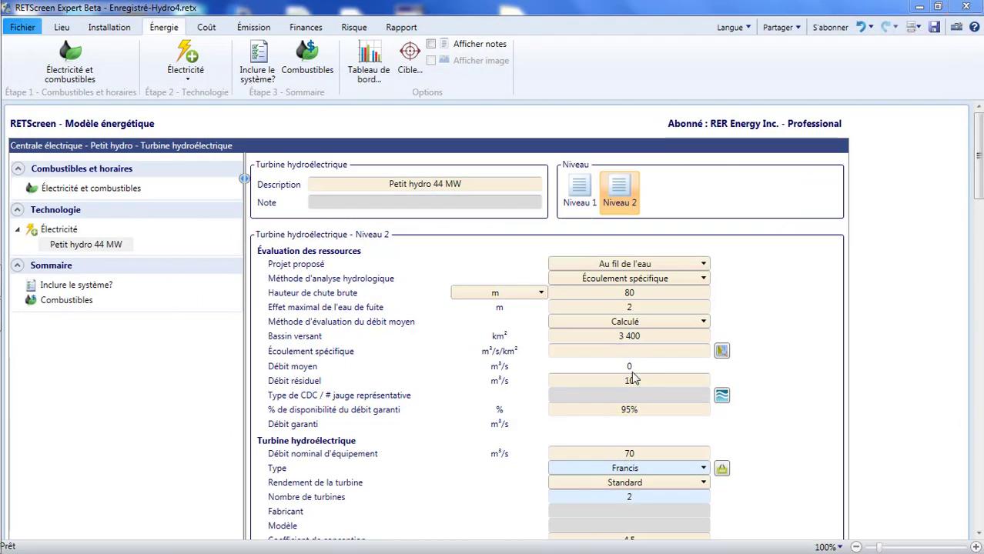
{"action": "left_click", "coordinate": [632, 352]}
{"action": "type", "text": "0,02"}
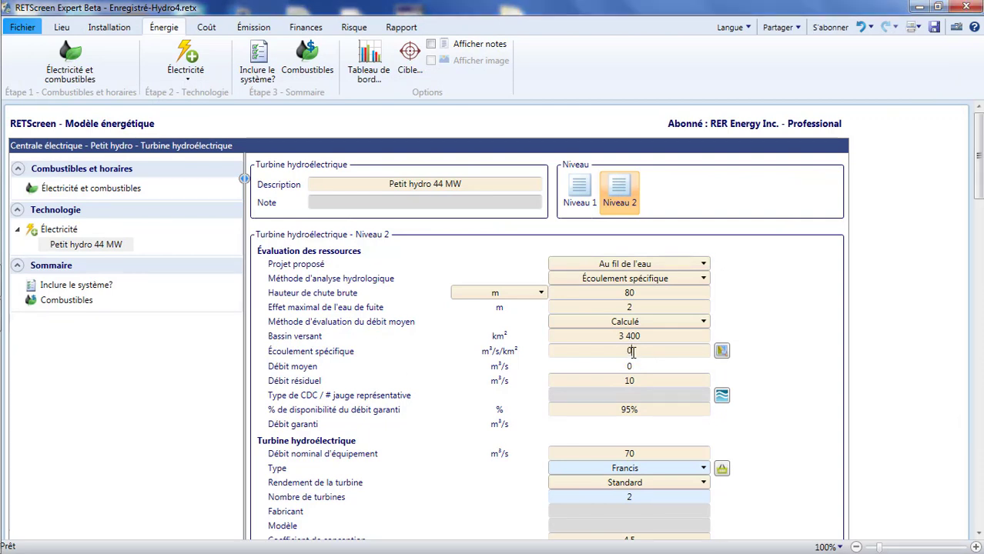
{"action": "left_click", "coordinate": [762, 360]}
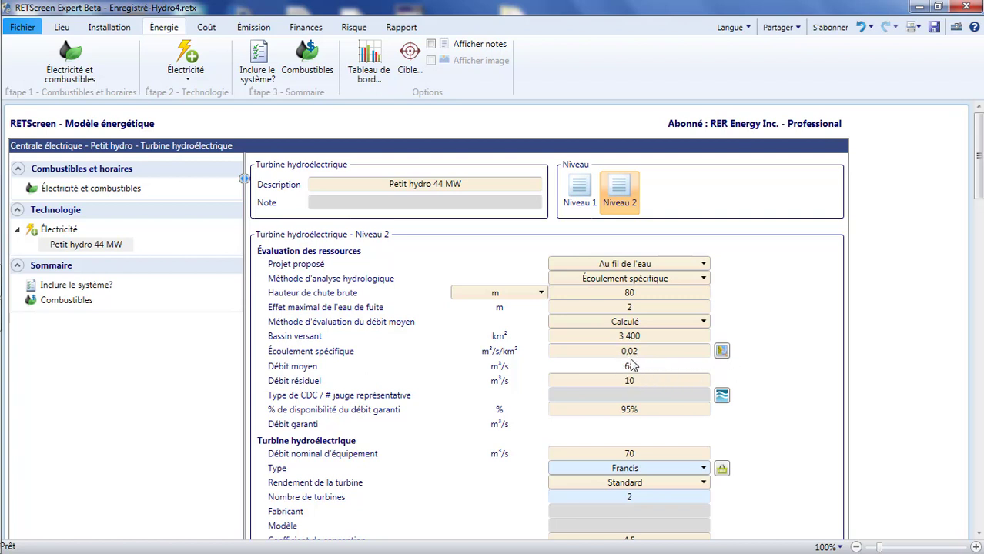
Open the hydrological database from the Type de CDC field and check the available countries and the default station's data.
{"action": "left_click", "coordinate": [722, 396]}
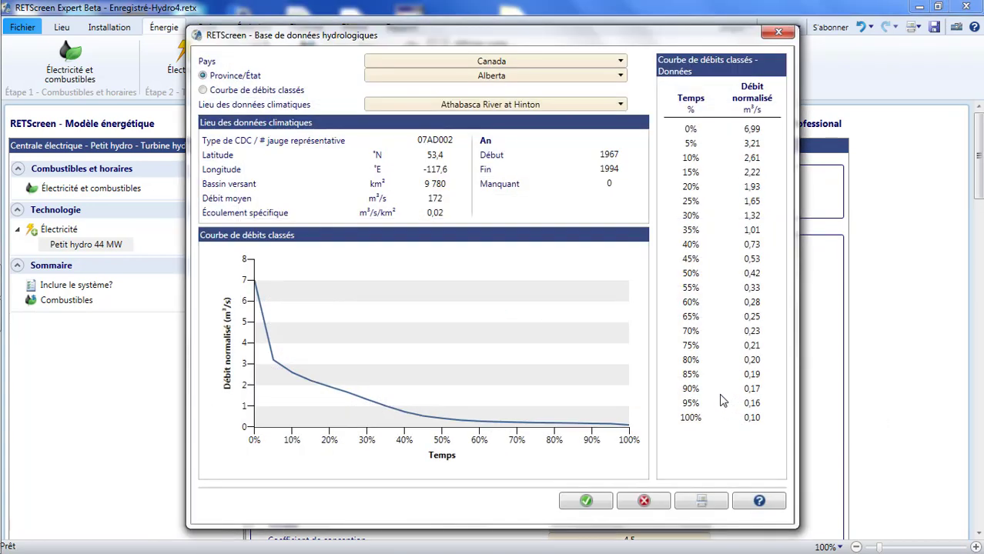
{"action": "left_click", "coordinate": [621, 62]}
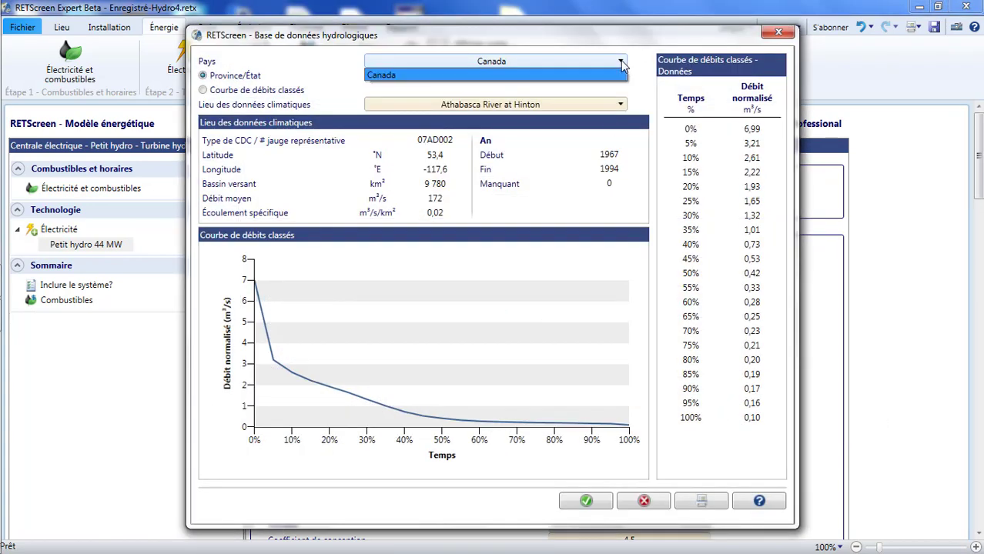
{"action": "left_click", "coordinate": [620, 62]}
{"action": "left_click", "coordinate": [621, 63]}
{"action": "left_click", "coordinate": [622, 63]}
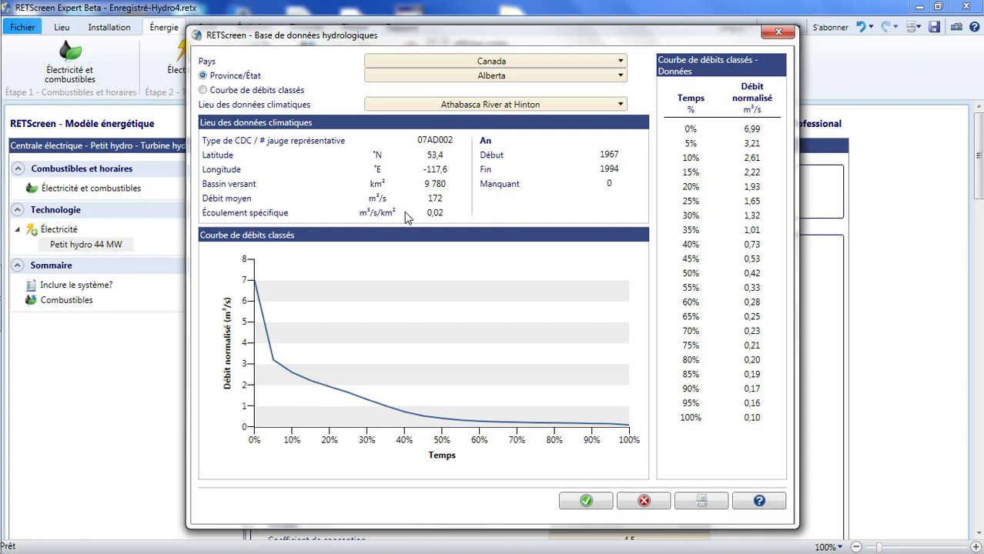
{"action": "left_click", "coordinate": [444, 202]}
{"action": "key", "text": "Tab"}
Consult the help map showing the regional distribution of flow-duration curve types in Canada, and return to the database.
{"action": "left_click", "coordinate": [767, 508]}
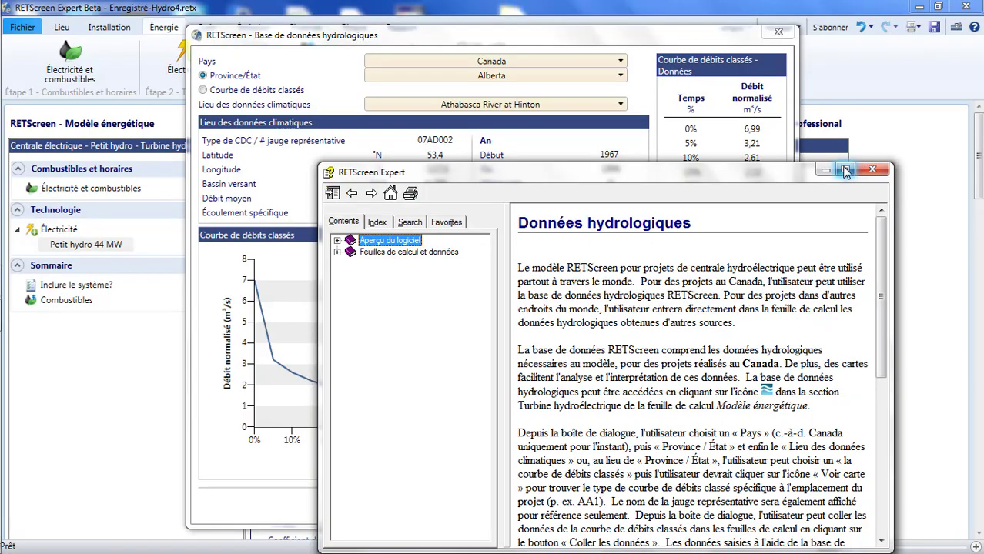
{"action": "left_click", "coordinate": [845, 169]}
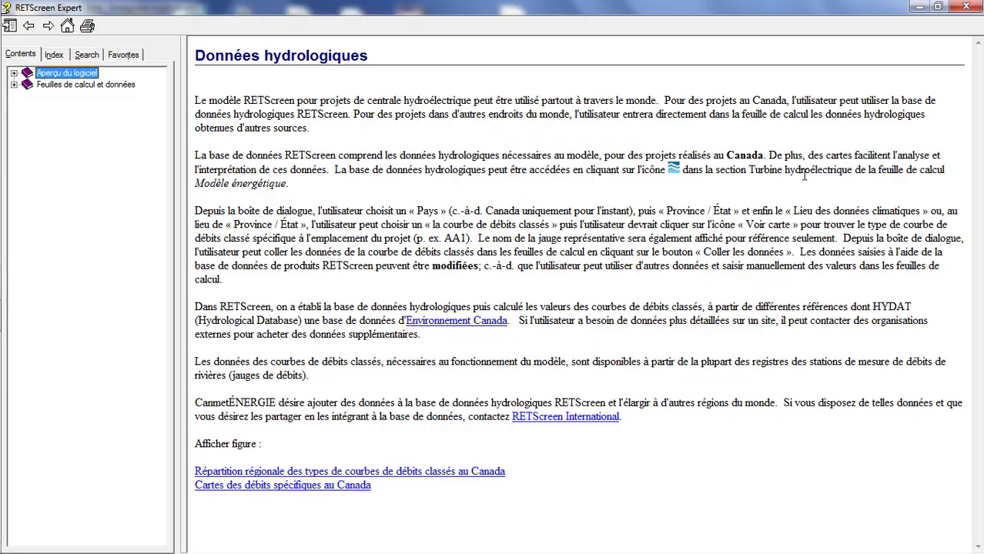
{"action": "left_click", "coordinate": [444, 471]}
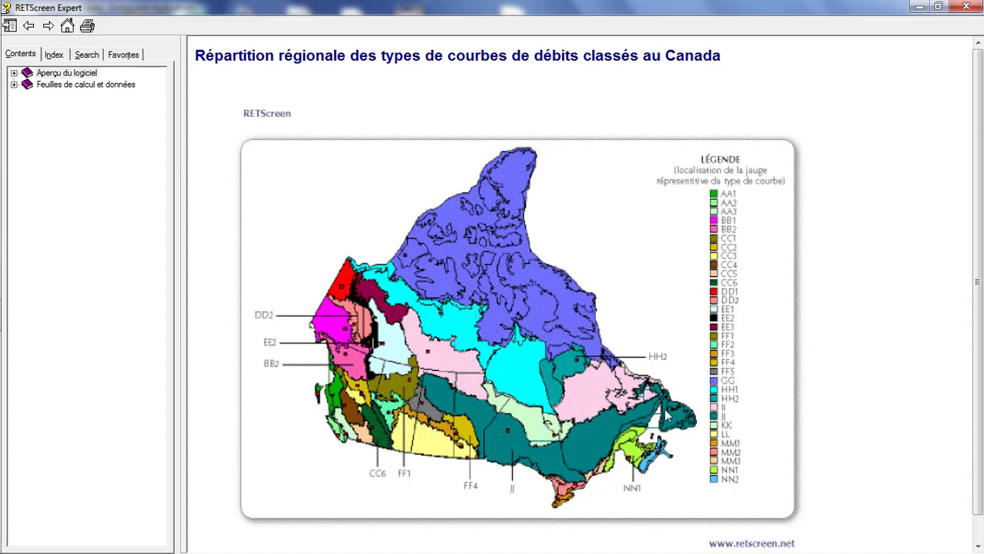
{"action": "left_click", "coordinate": [966, 7]}
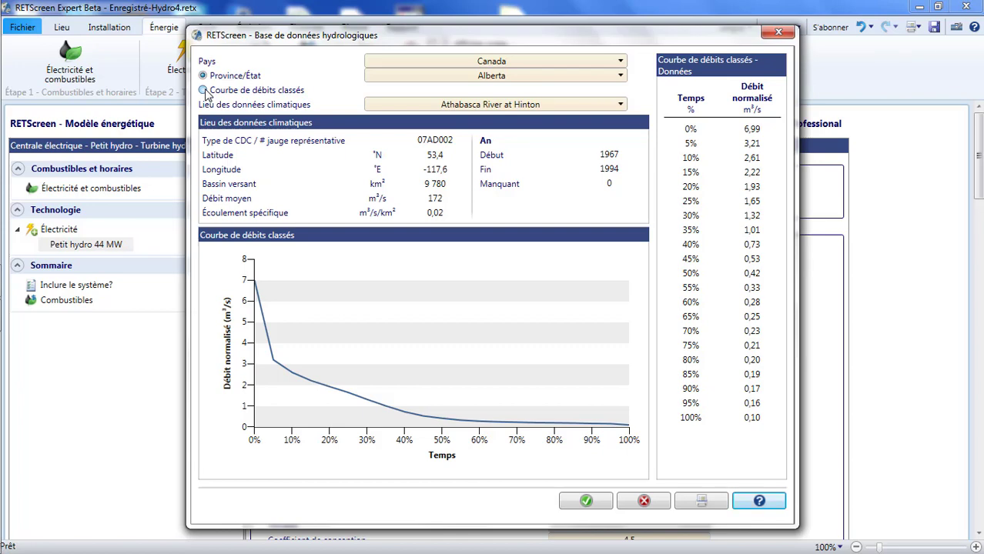
Look up the station data by flow-duration curve type instead of province, choosing type JJ.
{"action": "left_click", "coordinate": [204, 90]}
{"action": "left_click", "coordinate": [620, 90]}
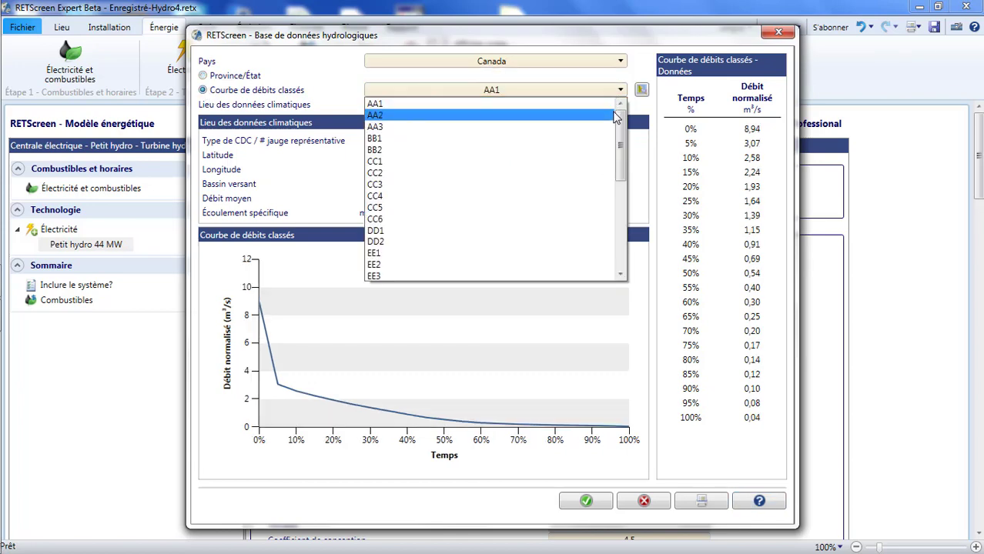
{"action": "left_click_drag", "start_coordinate": [619, 125], "coordinate": [616, 205]}
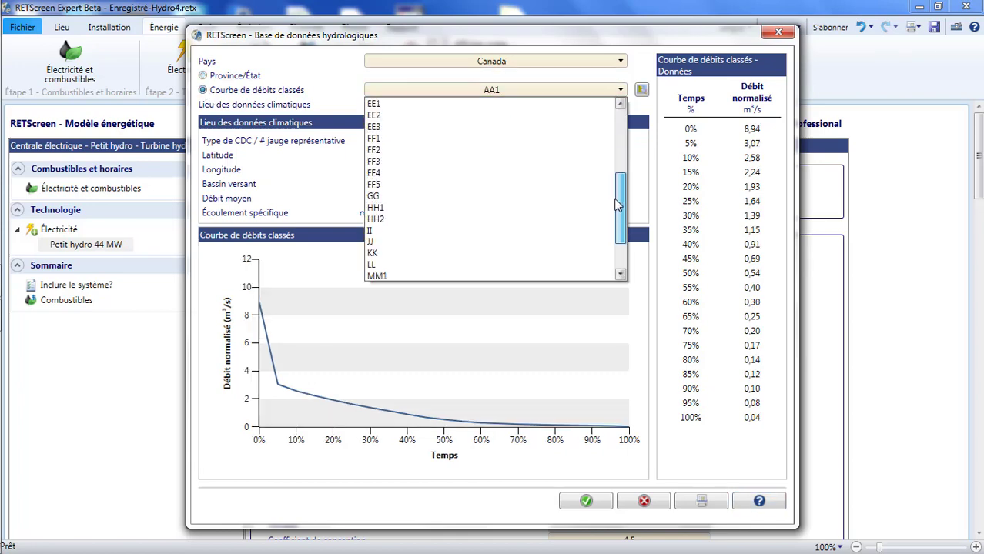
{"action": "left_click", "coordinate": [512, 219]}
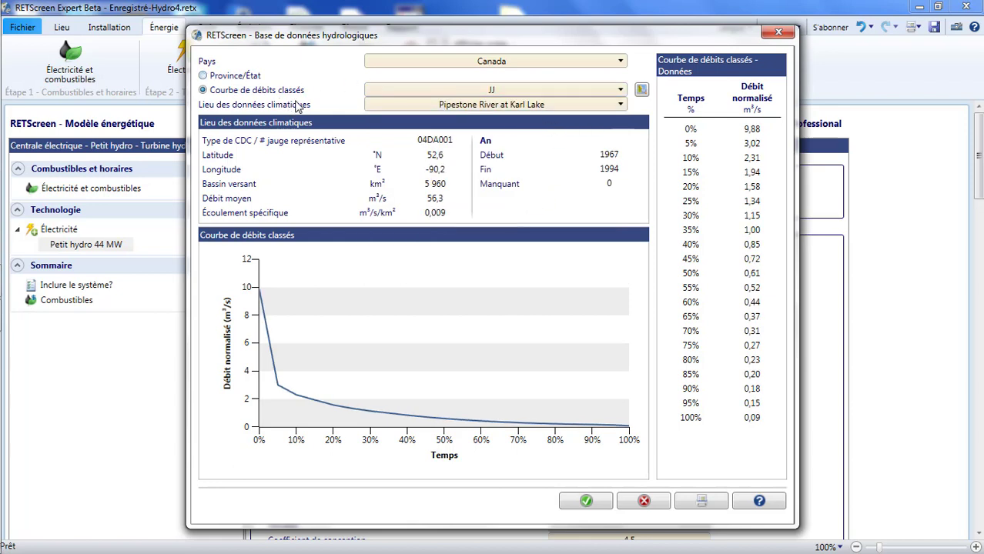
Look up the stations by province and choose Québec.
{"action": "left_click", "coordinate": [204, 76]}
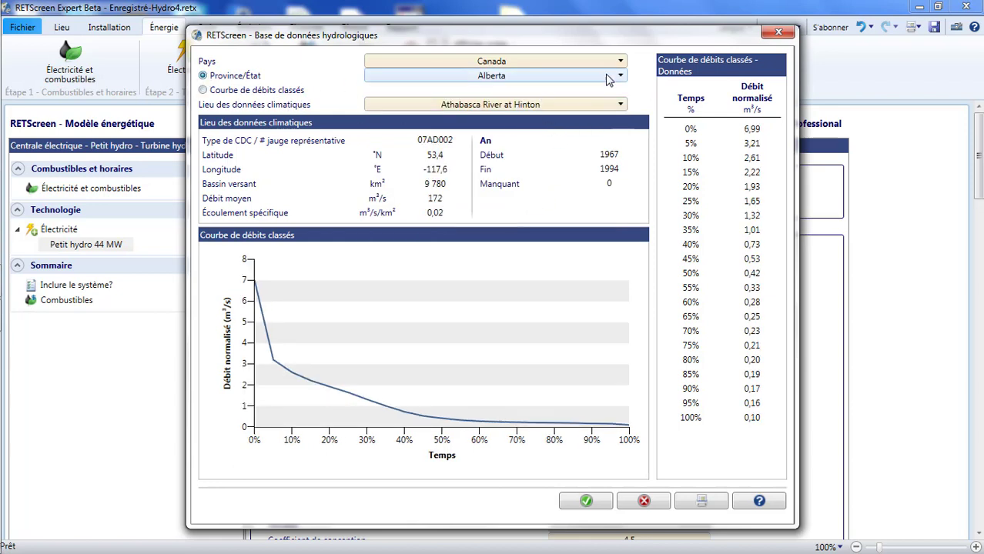
{"action": "left_click", "coordinate": [608, 76]}
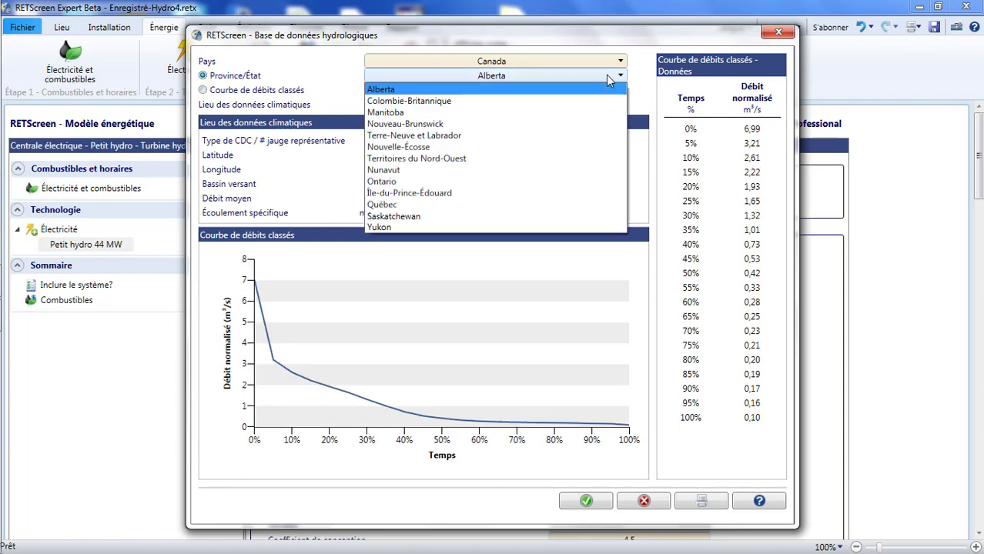
{"action": "left_click", "coordinate": [531, 204]}
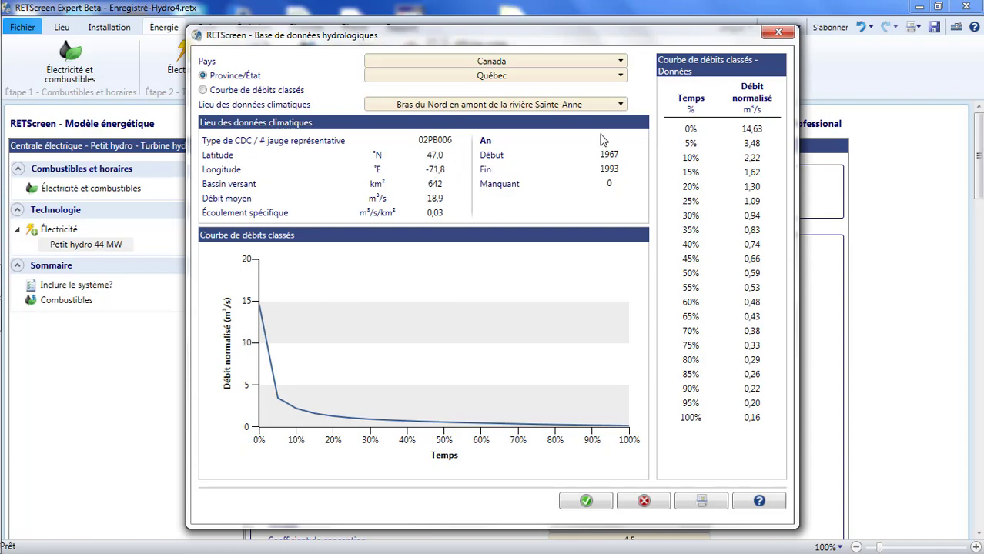
Browse the Québec stations to Rivière Croche en aval du ruisseau Changy and paste its flow-duration data into the model.
{"action": "left_click", "coordinate": [622, 105]}
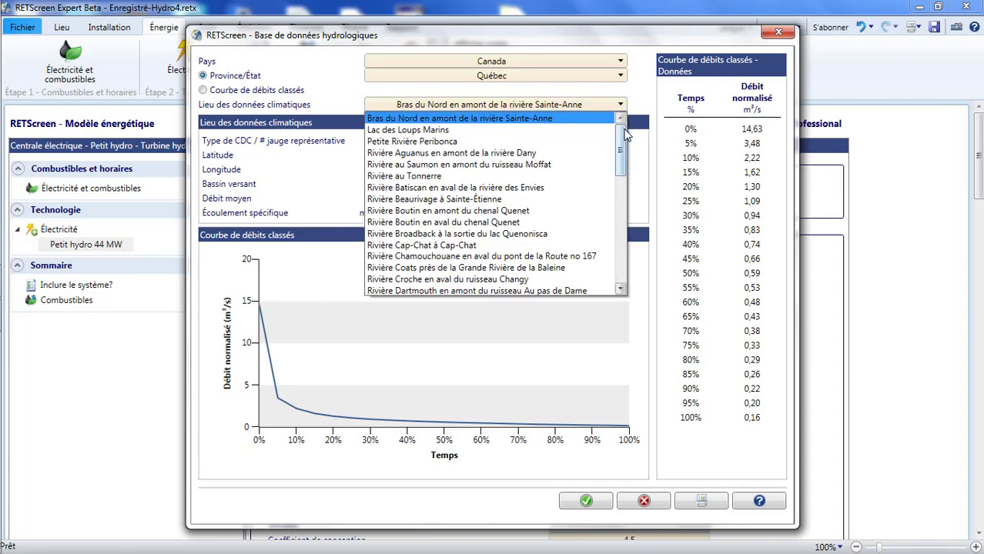
{"action": "left_click", "coordinate": [570, 131]}
{"action": "key", "text": "Down"}
{"action": "key", "text": "Down"}
{"action": "key", "text": "Down"}
{"action": "key", "text": "Down"}
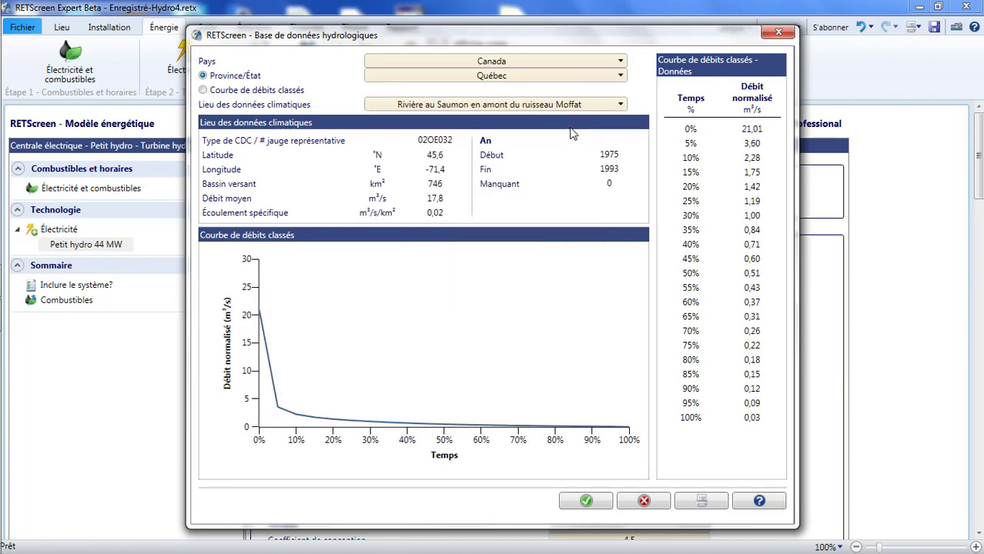
{"action": "key", "text": "Down"}
{"action": "key", "text": "Down"}
{"action": "key", "text": "Down"}
{"action": "key", "text": "Down"}
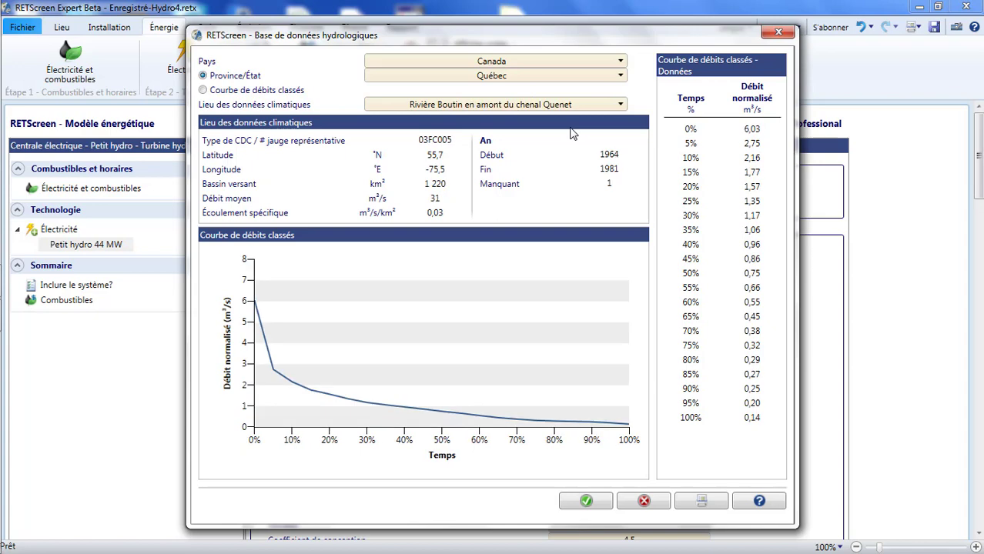
{"action": "key", "text": "Down"}
{"action": "key", "text": "Down"}
{"action": "key", "text": "Down"}
{"action": "key", "text": "Down"}
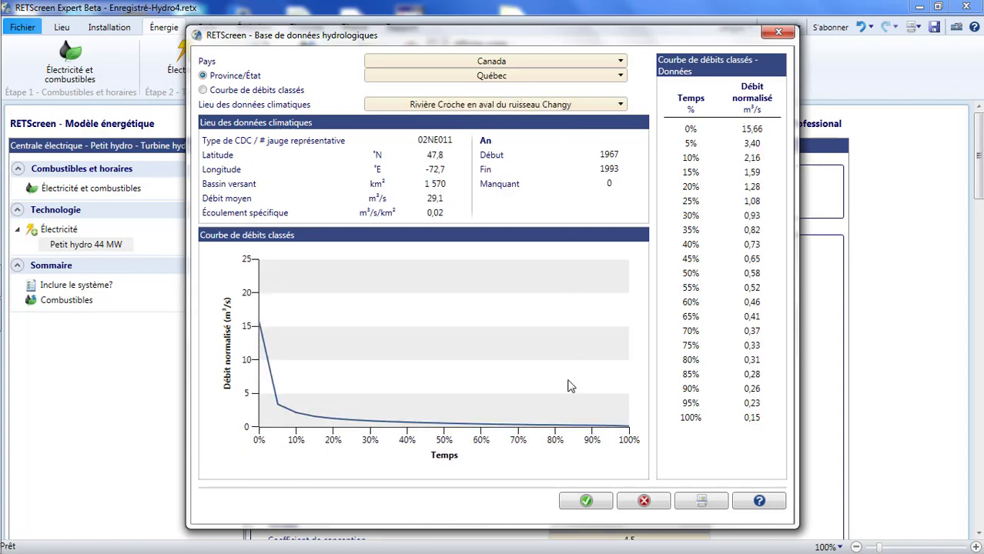
{"action": "left_click", "coordinate": [585, 502]}
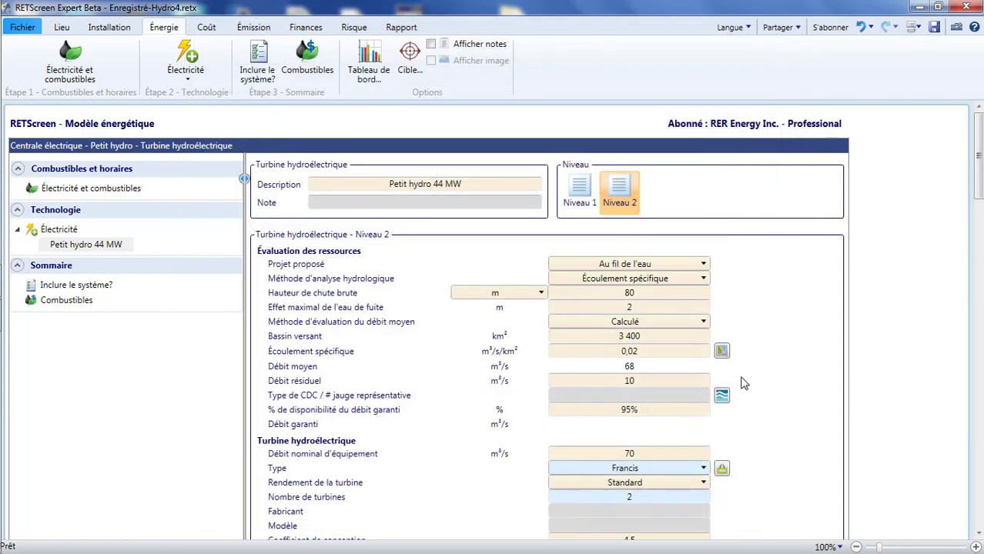
Examine the imported gauge data, the flow-duration and turbine efficiency table, the power curves, and the losses and energy summary.
{"action": "scroll", "coordinate": [743, 384], "scroll_direction": "down", "scroll_amount": 3}
{"action": "scroll", "coordinate": [743, 384], "scroll_direction": "down", "scroll_amount": 4}
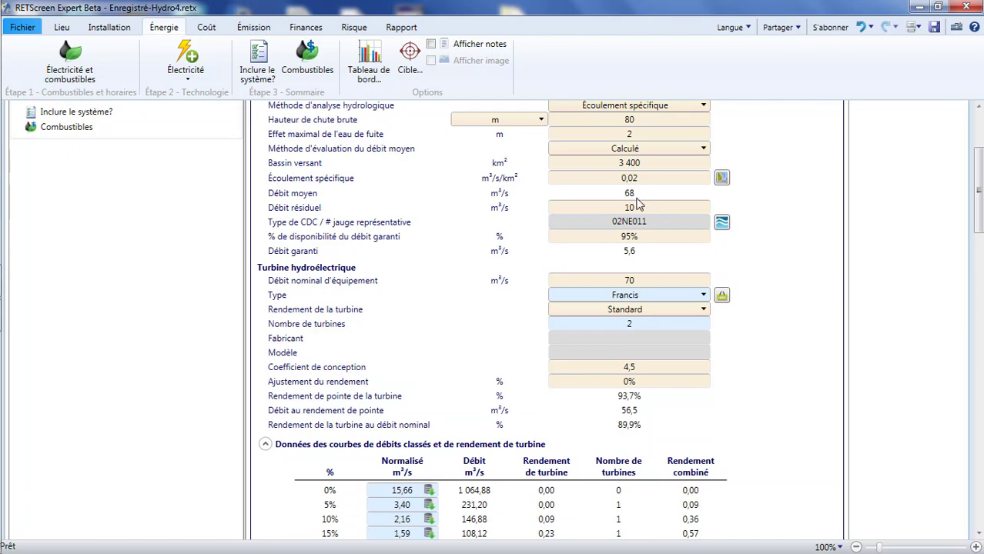
{"action": "scroll", "coordinate": [681, 262], "scroll_direction": "down", "scroll_amount": 6}
{"action": "scroll", "coordinate": [680, 269], "scroll_direction": "down", "scroll_amount": 15}
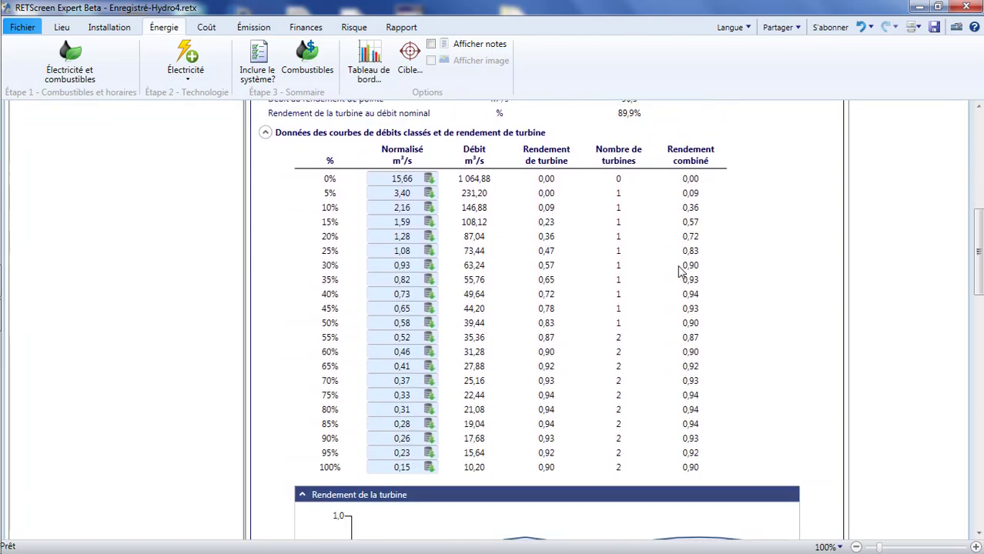
{"action": "scroll", "coordinate": [680, 272], "scroll_direction": "down", "scroll_amount": 20}
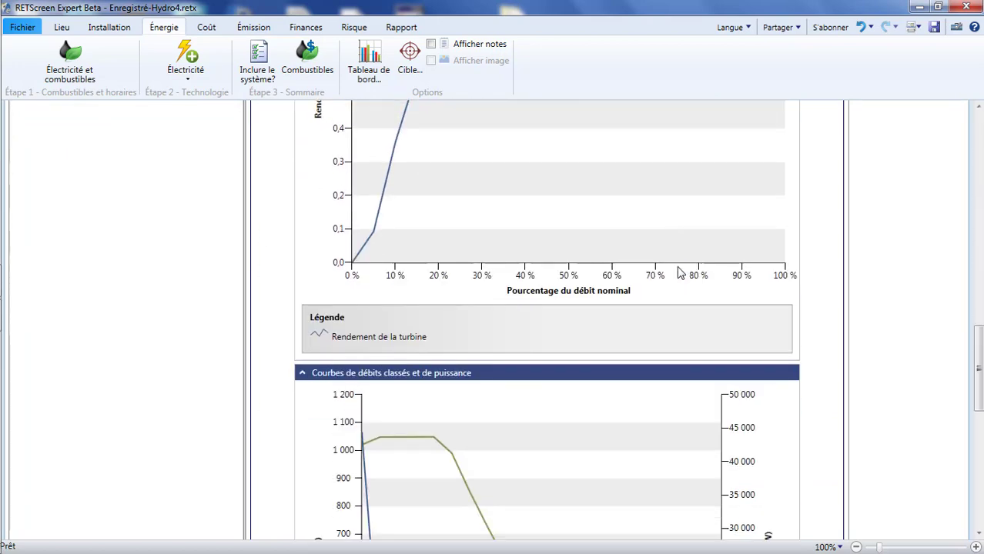
{"action": "scroll", "coordinate": [678, 271], "scroll_direction": "down", "scroll_amount": 1}
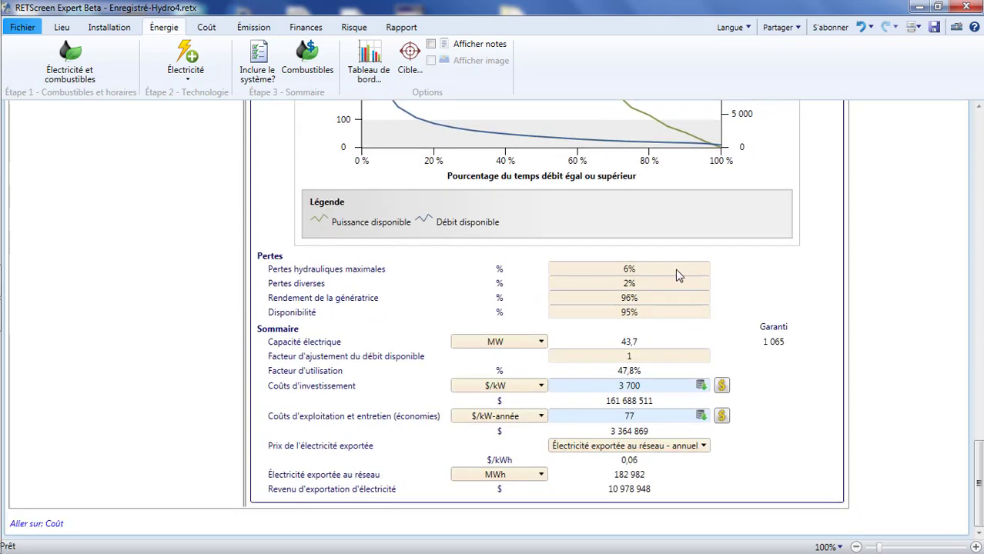
{"action": "left_click", "coordinate": [639, 371]}
{"action": "scroll", "coordinate": [544, 386], "scroll_direction": "up", "scroll_amount": 20}
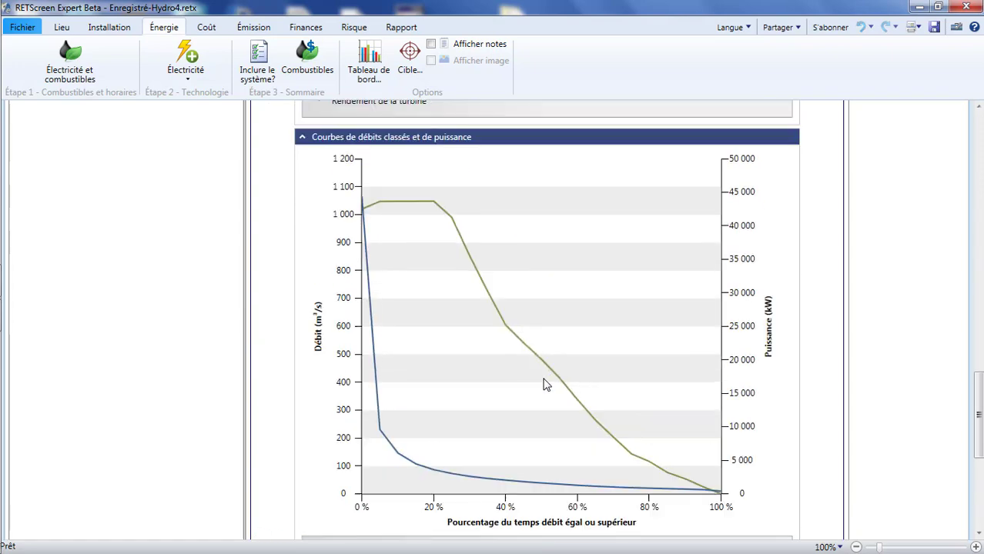
Replace the gauge data with the flow-duration data of Rivière Batiscan en aval de la rivière des Envies from the hydrological database.
{"action": "scroll", "coordinate": [545, 383], "scroll_direction": "up", "scroll_amount": 8}
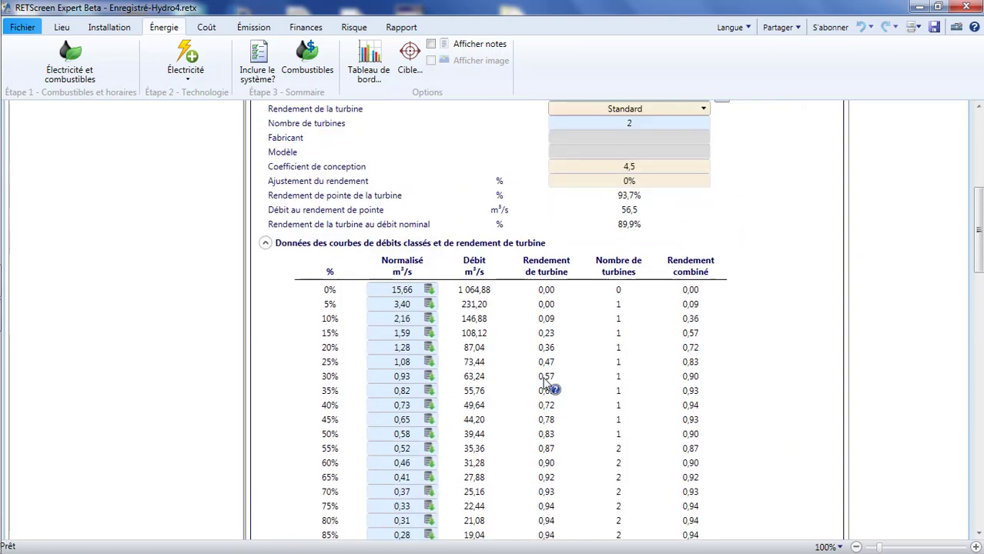
{"action": "left_click", "coordinate": [724, 201]}
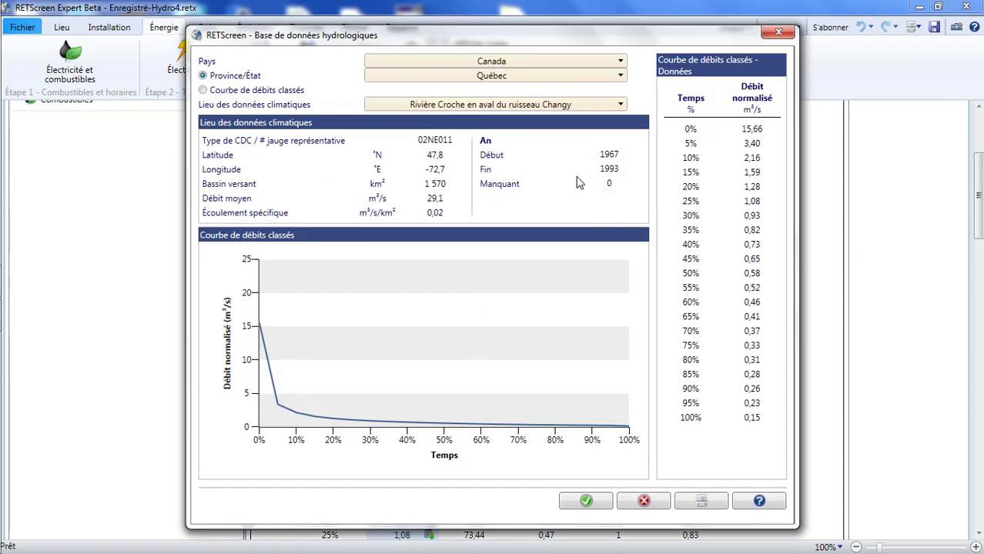
{"action": "left_click", "coordinate": [621, 104]}
{"action": "scroll", "coordinate": [613, 158], "scroll_direction": "up", "scroll_amount": 3}
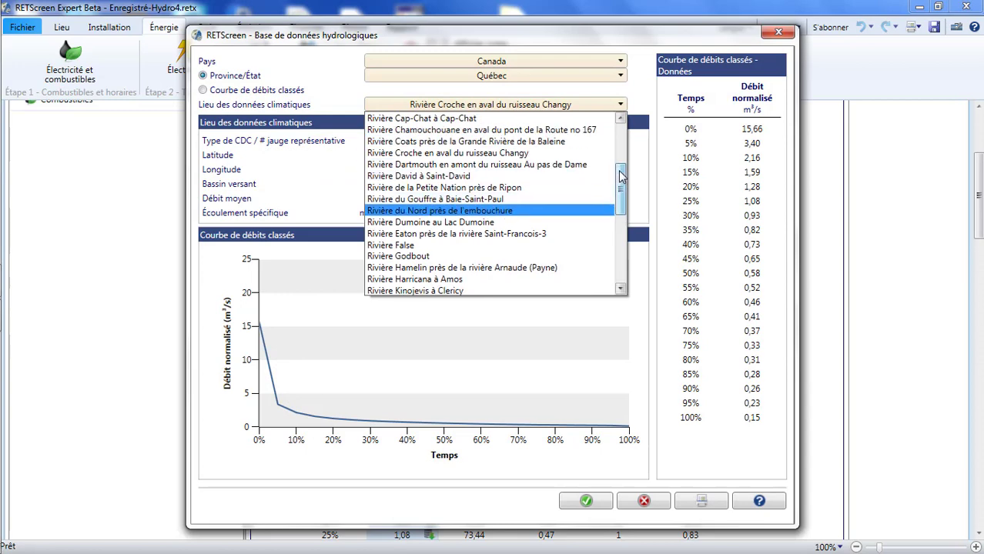
{"action": "left_click", "coordinate": [587, 150]}
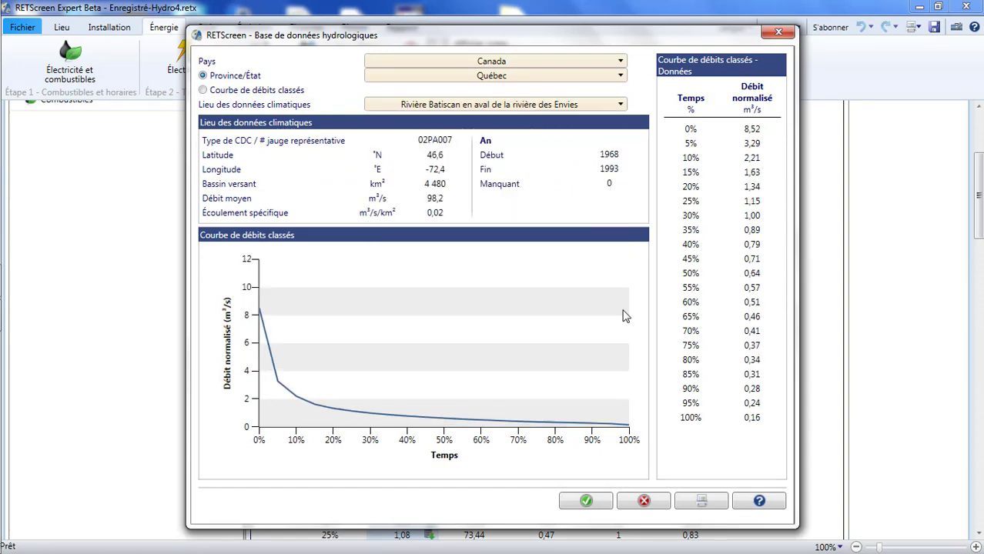
{"action": "left_click", "coordinate": [587, 501]}
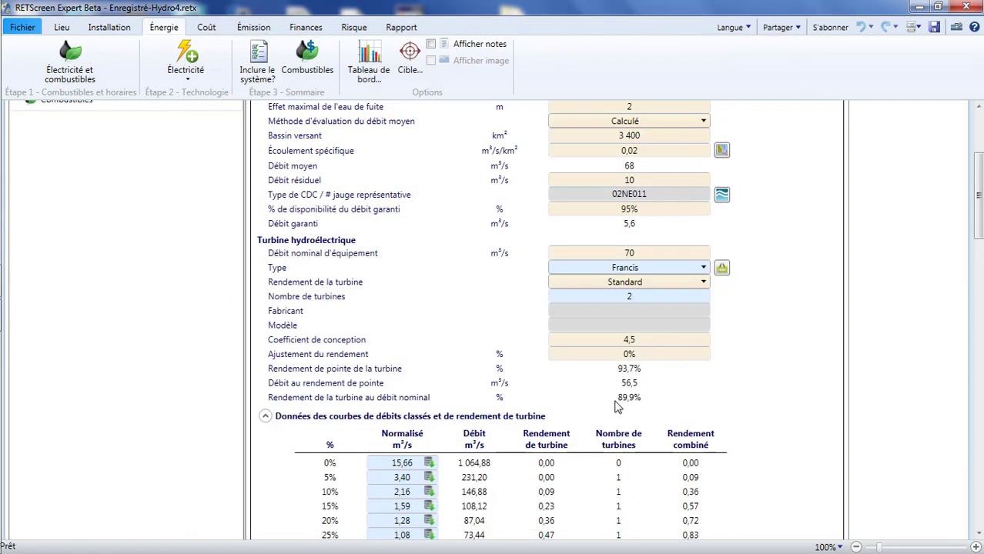
Review the curves and energy summary for the new gauge, and inspect the unrounded capacity factor (Facteur d'utilisation).
{"action": "scroll", "coordinate": [616, 407], "scroll_direction": "down", "scroll_amount": 10}
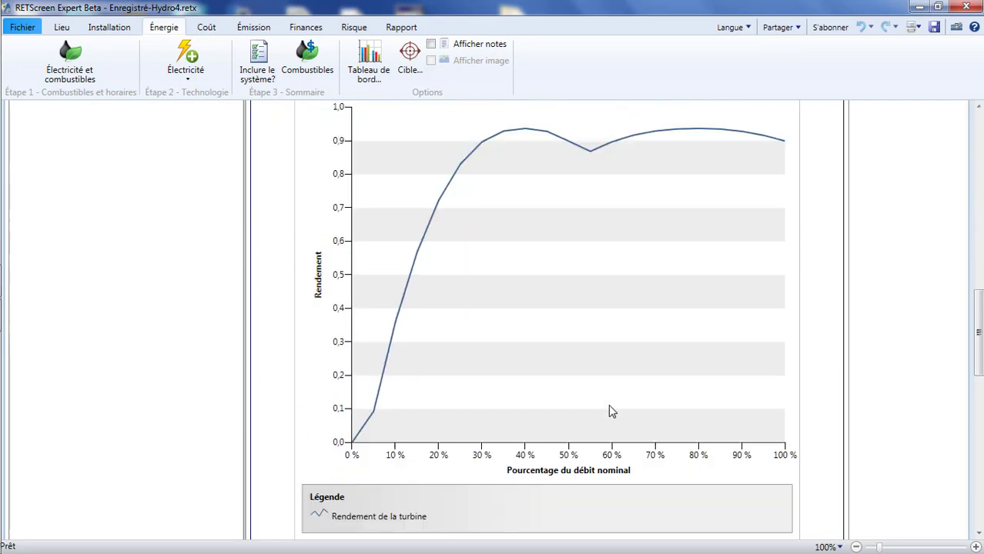
{"action": "scroll", "coordinate": [609, 407], "scroll_direction": "down", "scroll_amount": 12}
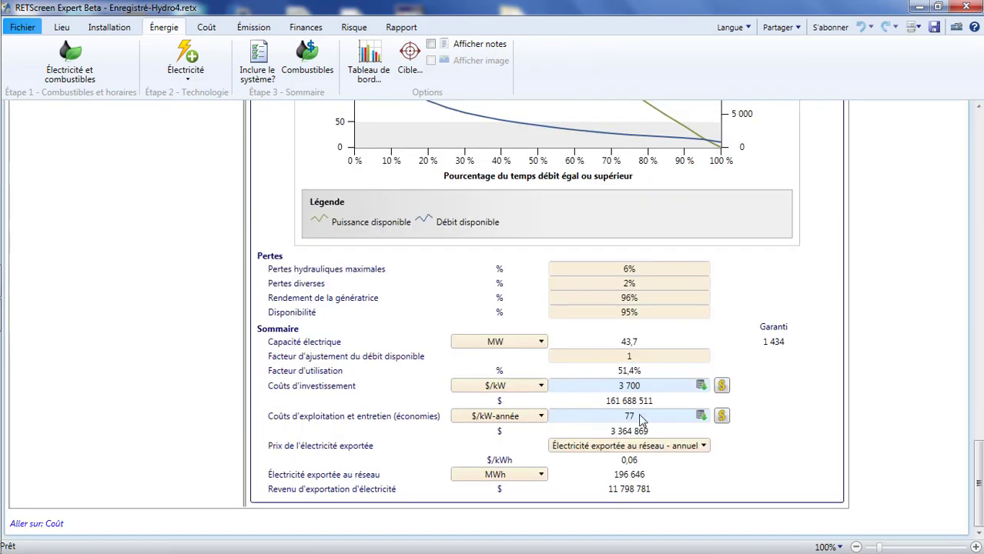
{"action": "left_click", "coordinate": [634, 371]}
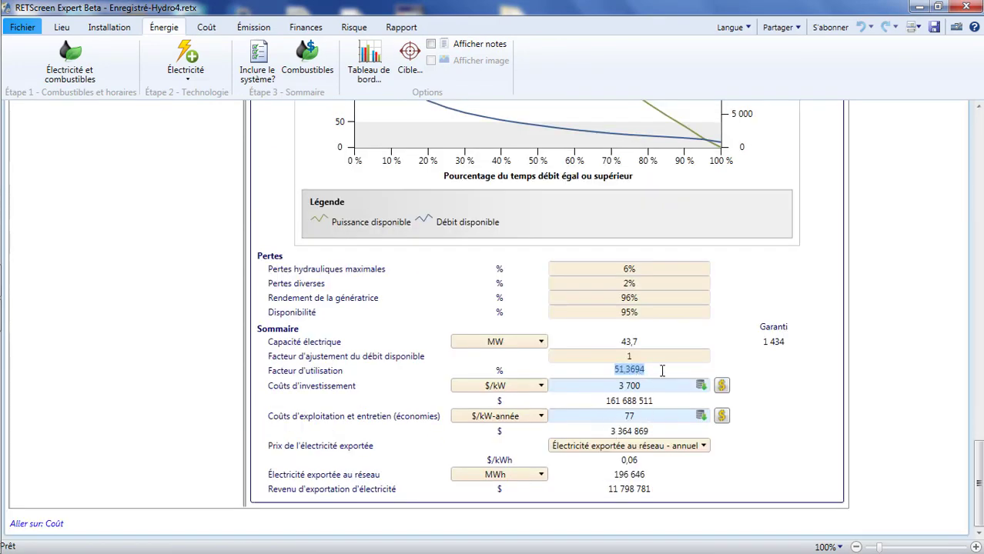
{"action": "left_click", "coordinate": [663, 371]}
Go to the start page and bring its integrated features (Caractéristiques intégrées) fully into view.
{"action": "left_click", "coordinate": [28, 31]}
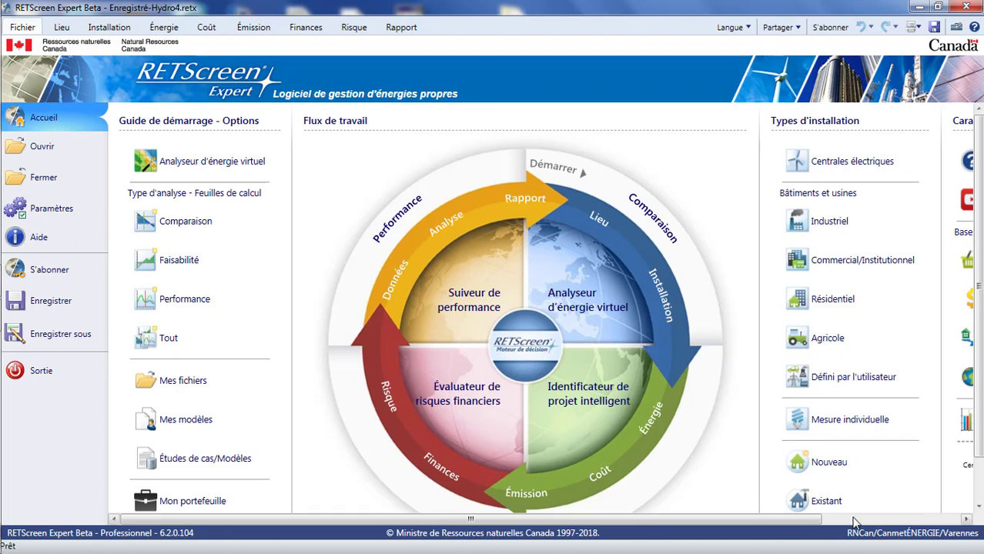
{"action": "left_click_drag", "start_coordinate": [740, 521], "coordinate": [878, 521]}
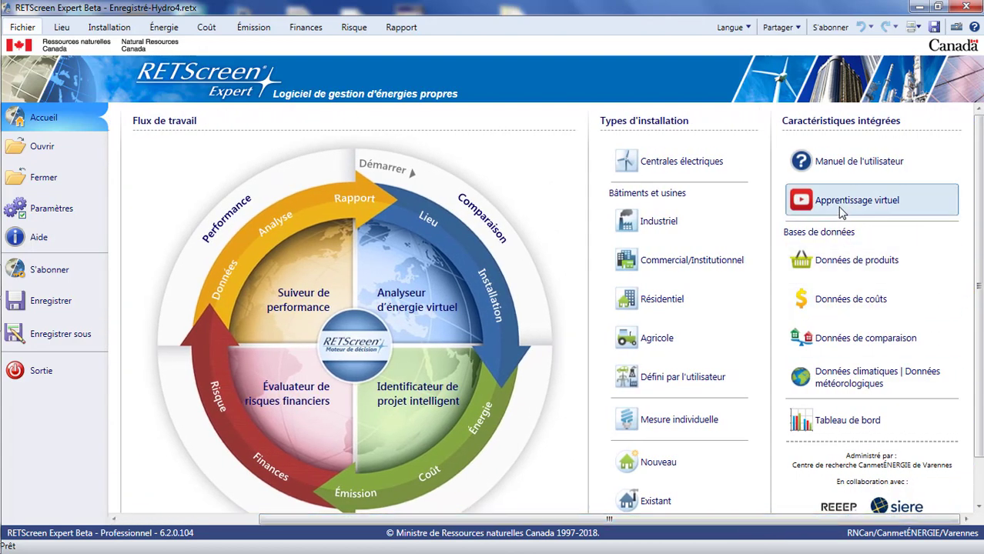